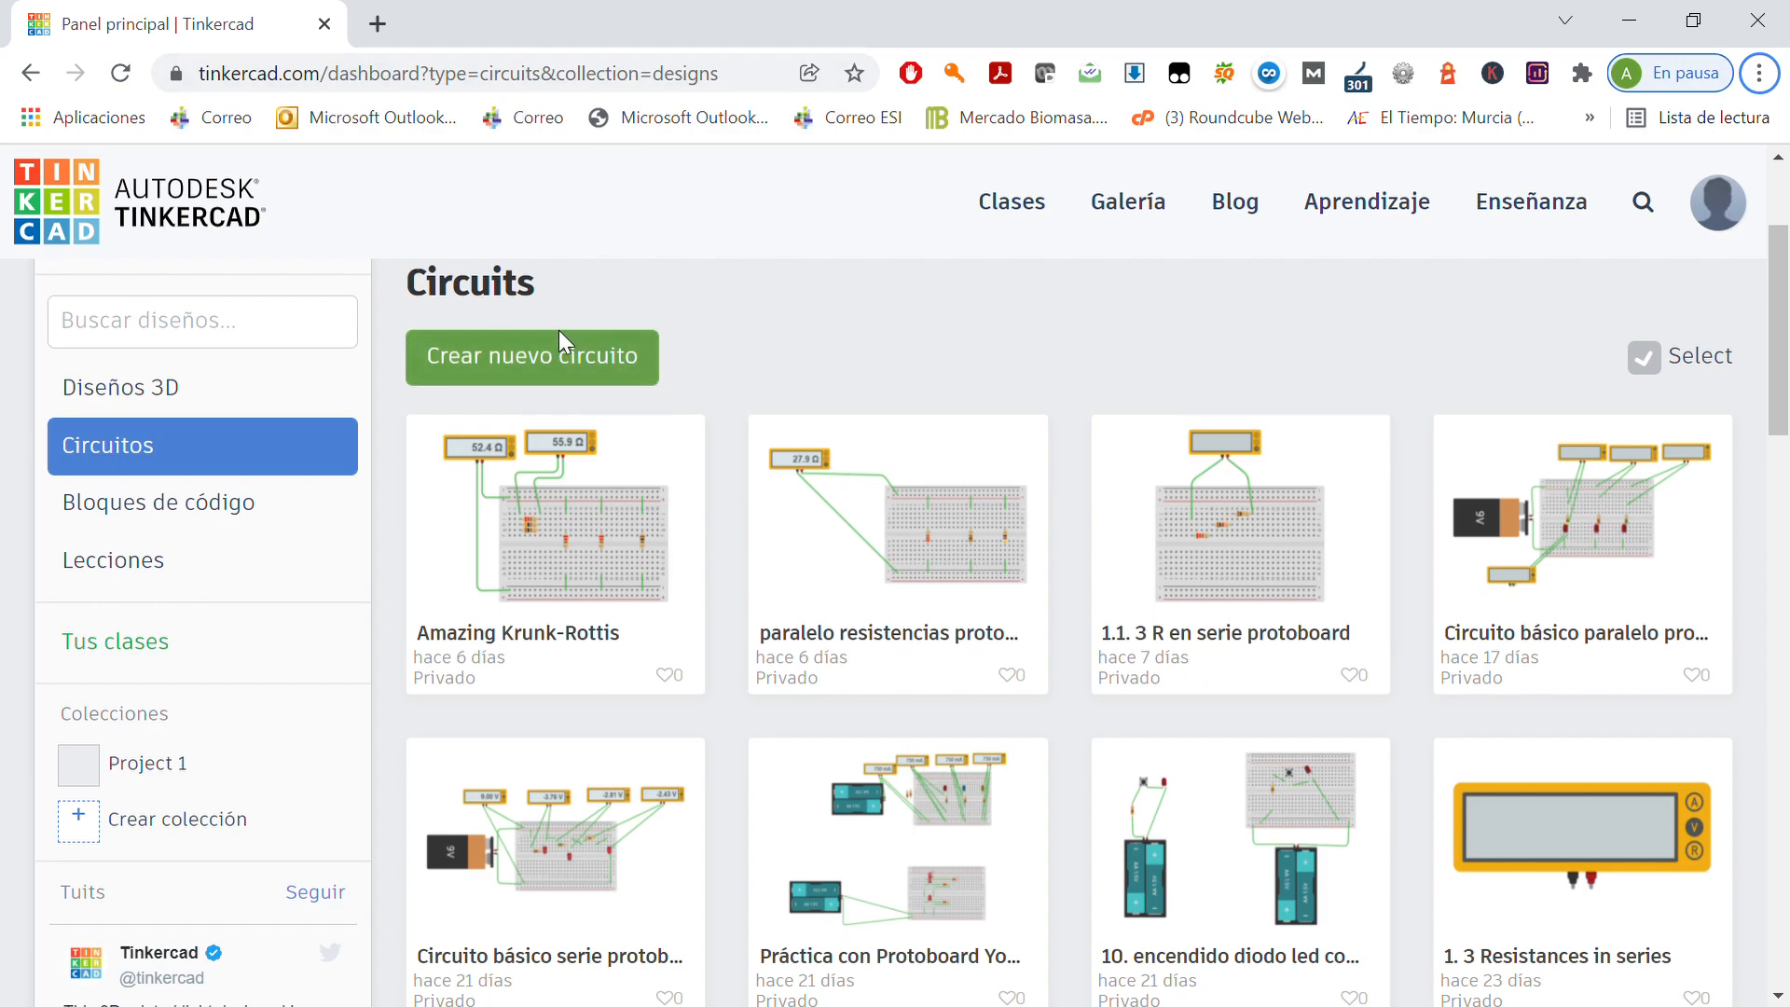
# Create a new circuit and place a small breadboard (Placa de pruebas pequeña) at the canvas centre.
pyautogui.click(500, 362)
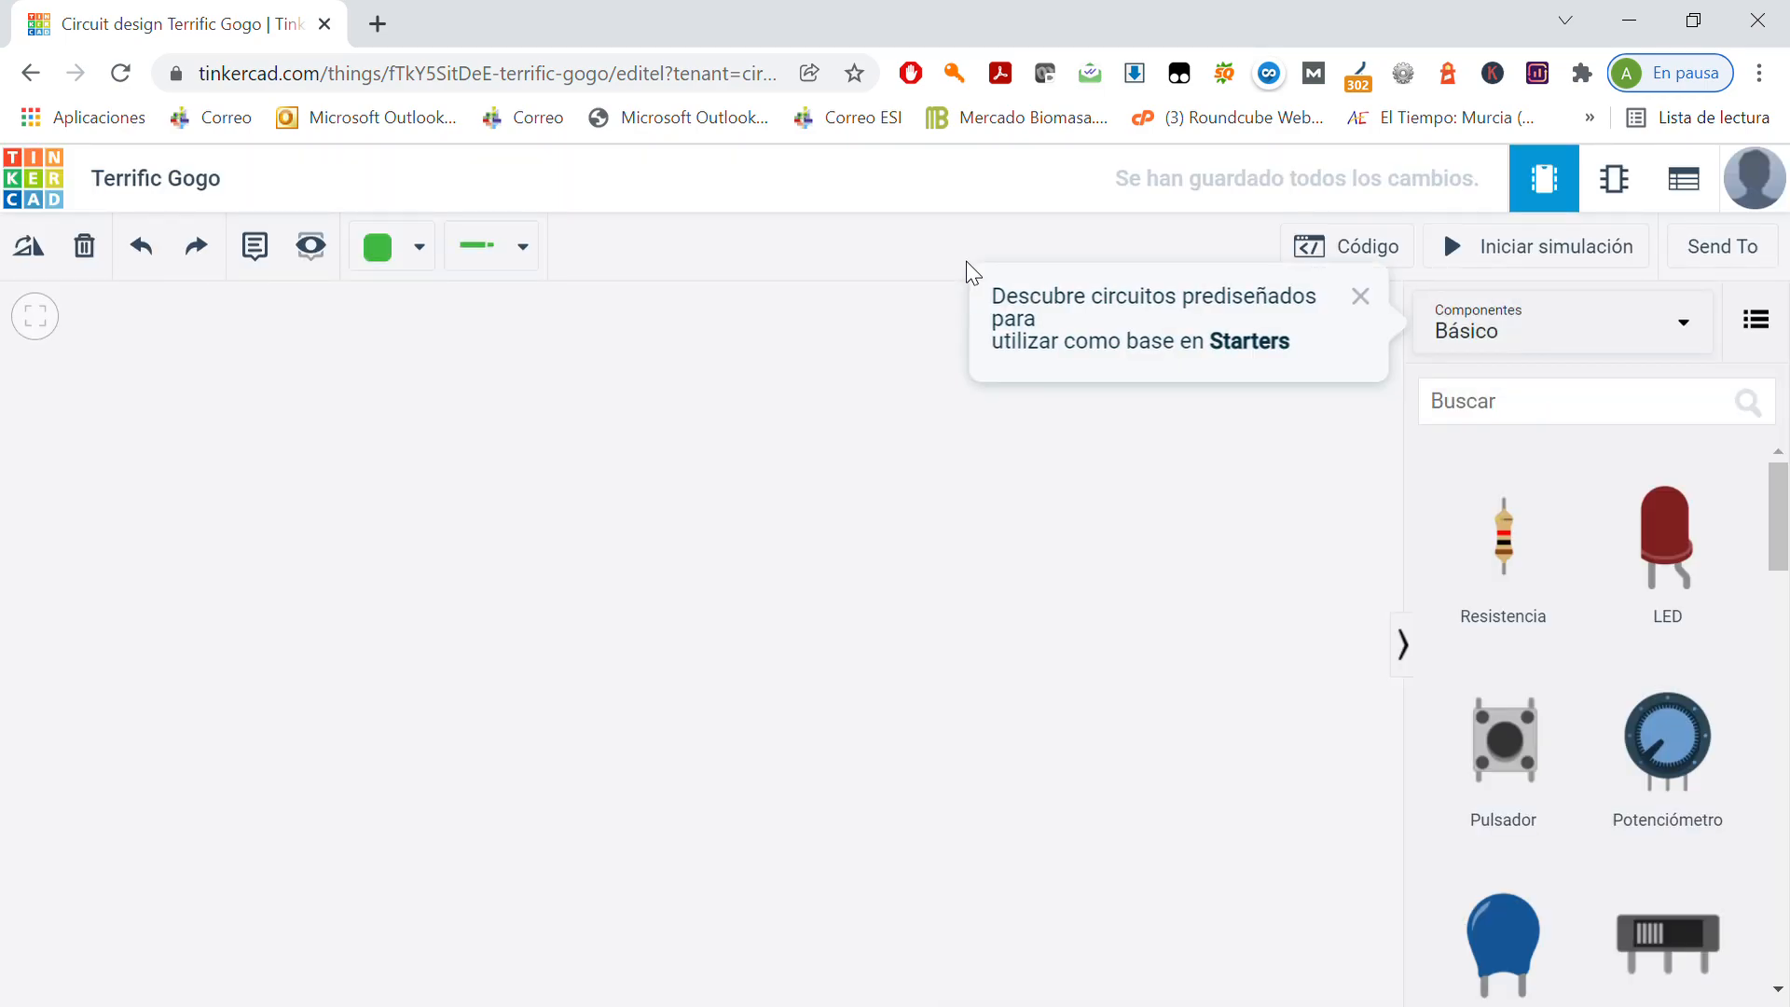
pyautogui.scroll(-1, 1609, 800)
pyautogui.scroll(-2, 1608, 801)
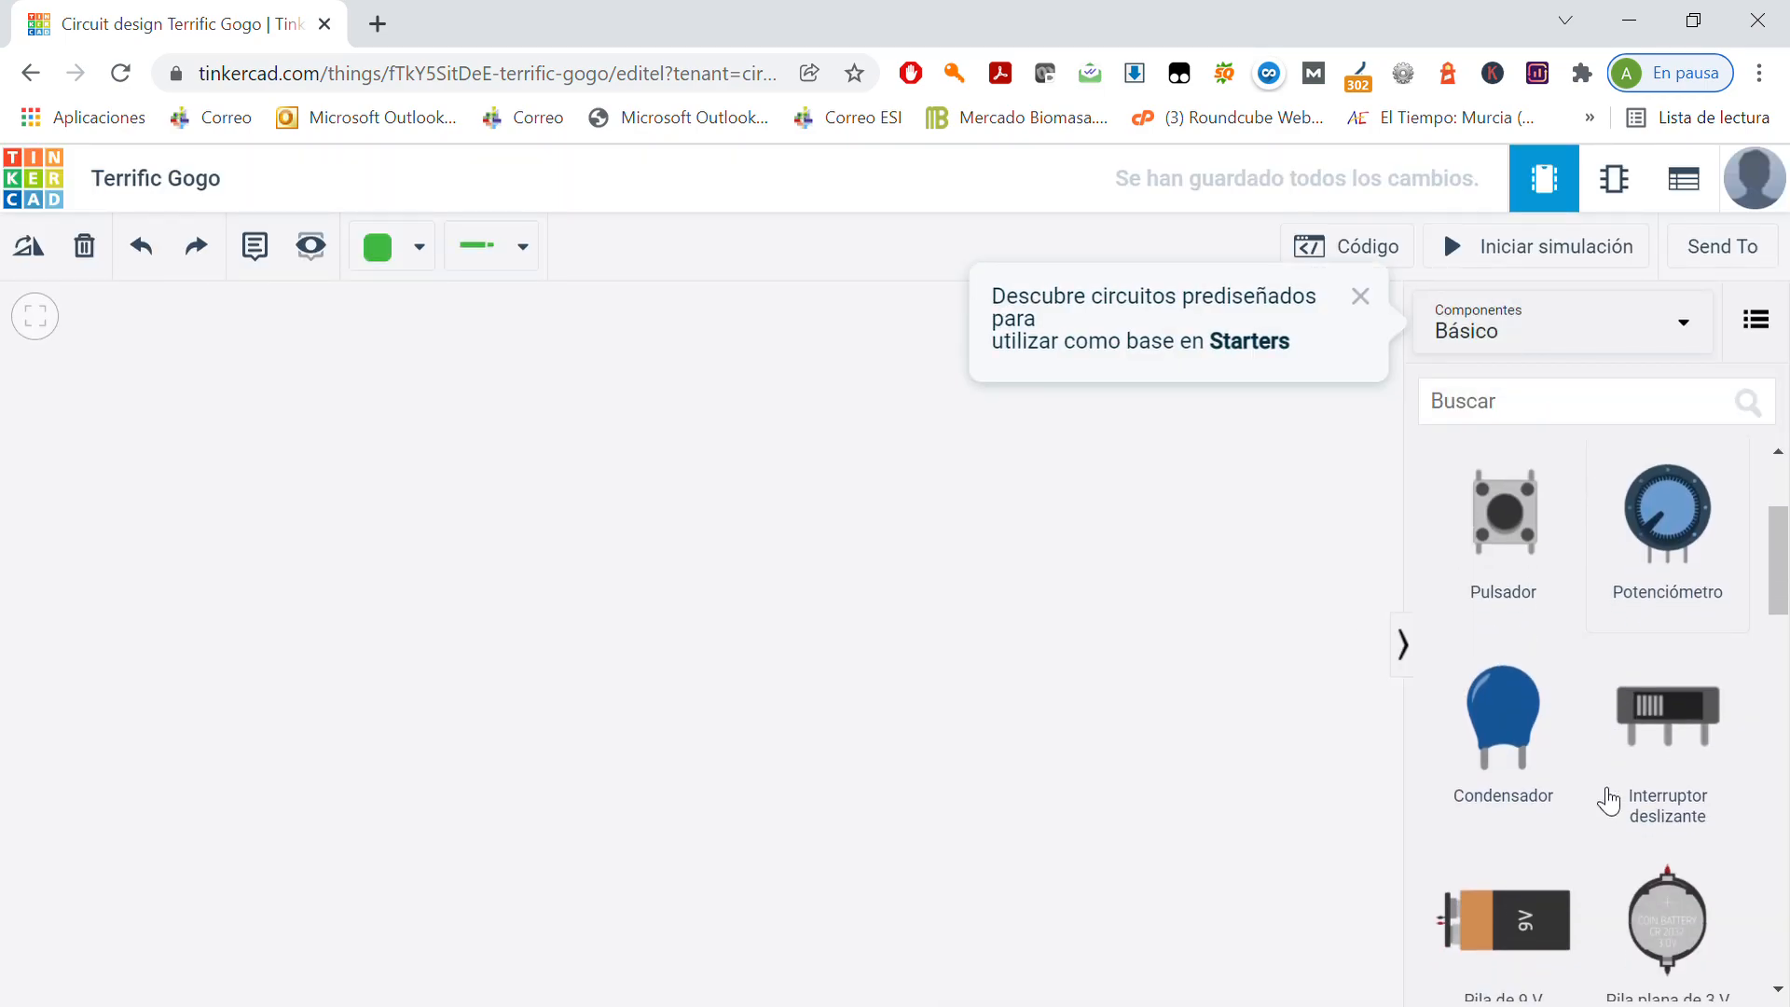
pyautogui.scroll(-3, 1609, 800)
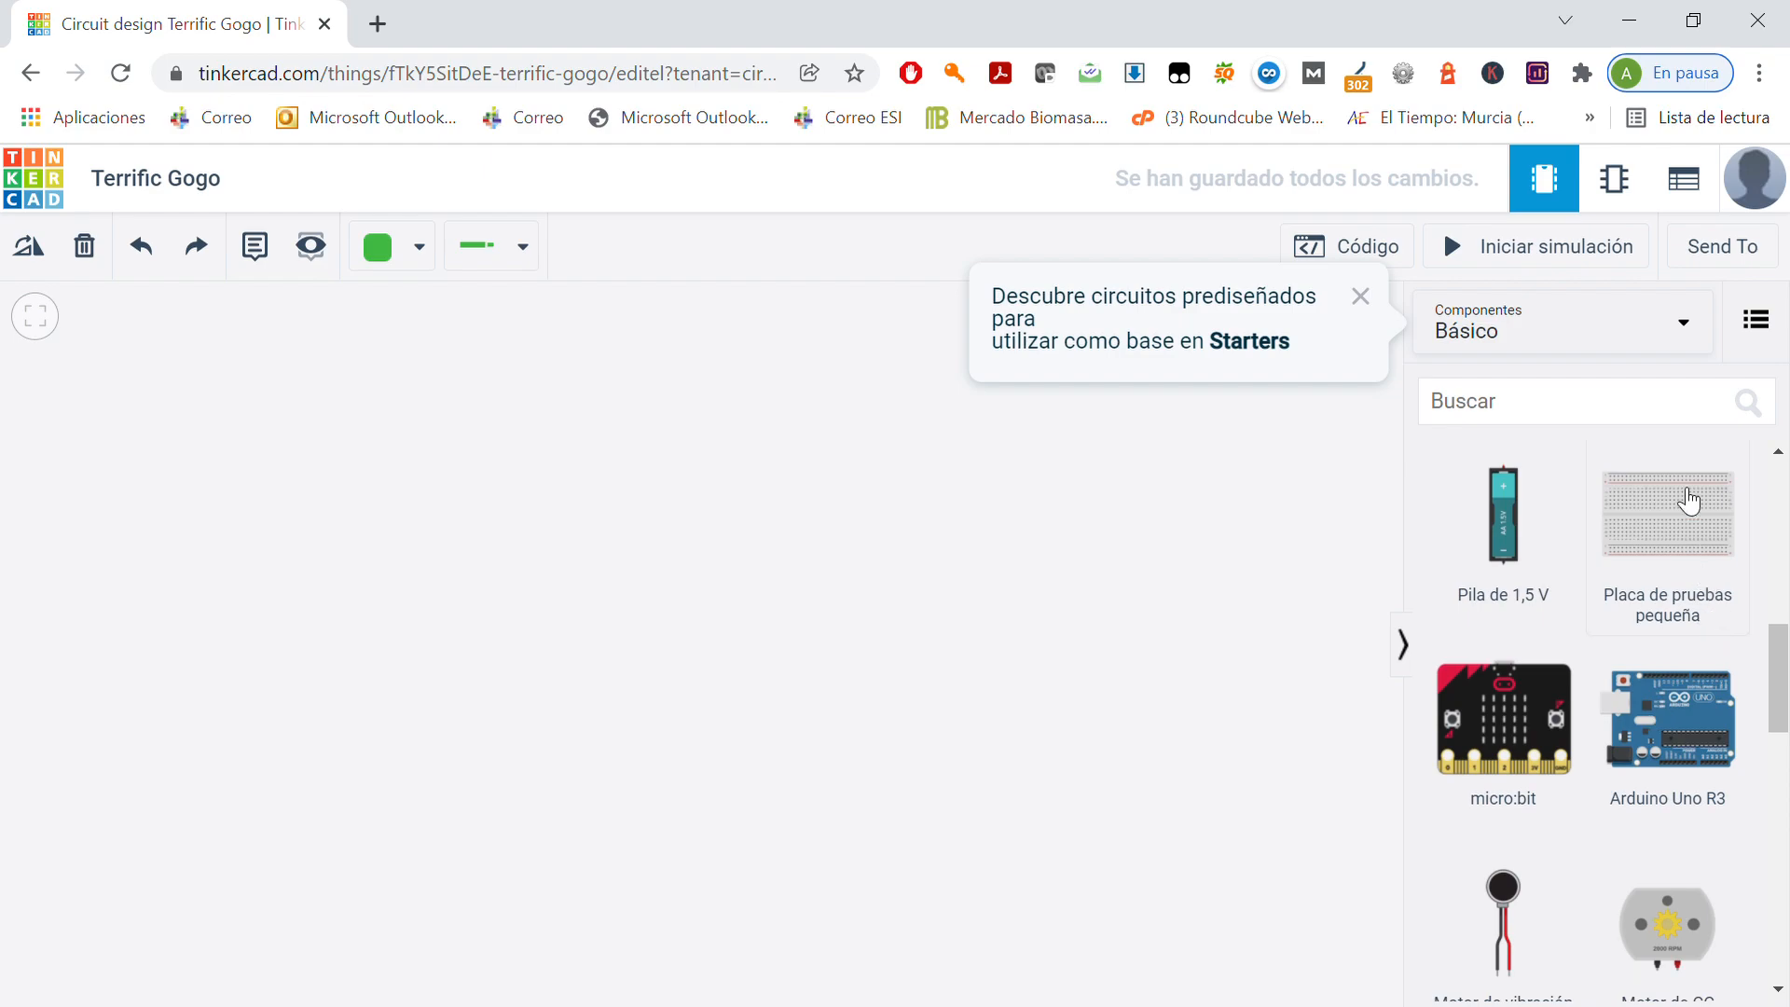
pyautogui.scroll(-2, 1688, 496)
pyautogui.scroll(-5, 1688, 496)
pyautogui.scroll(-4, 1688, 497)
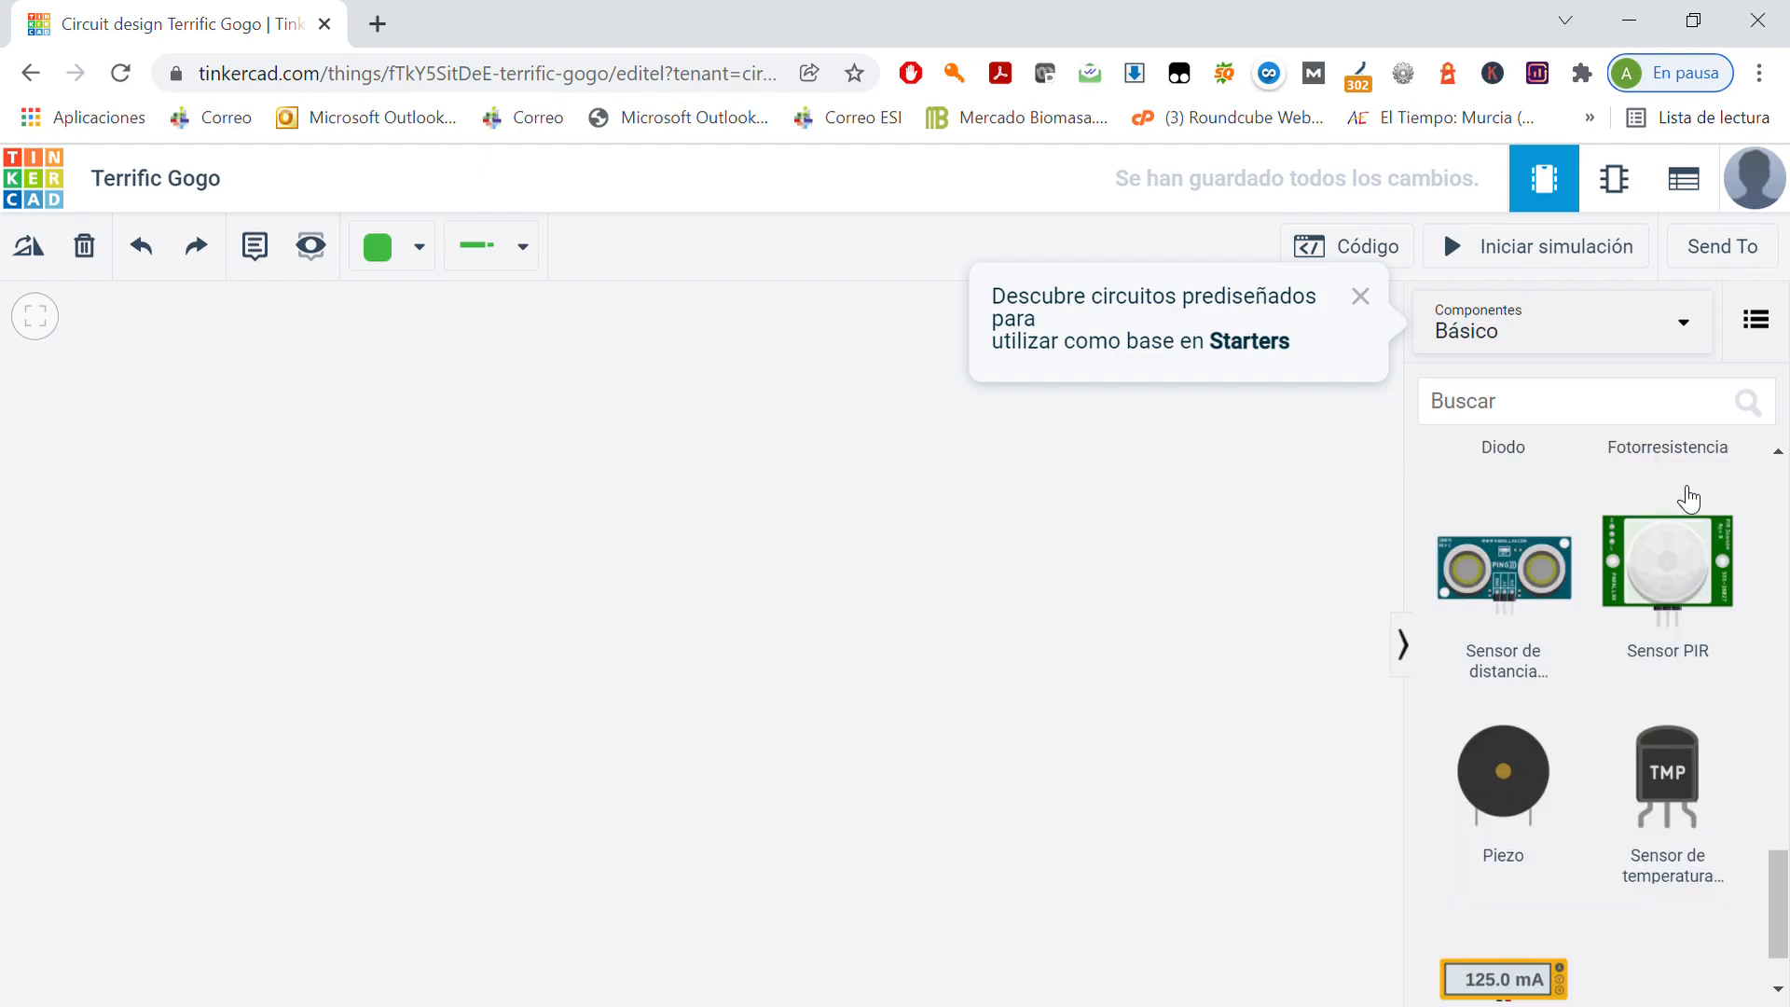
pyautogui.scroll(-2, 1688, 497)
pyautogui.scroll(5, 1688, 497)
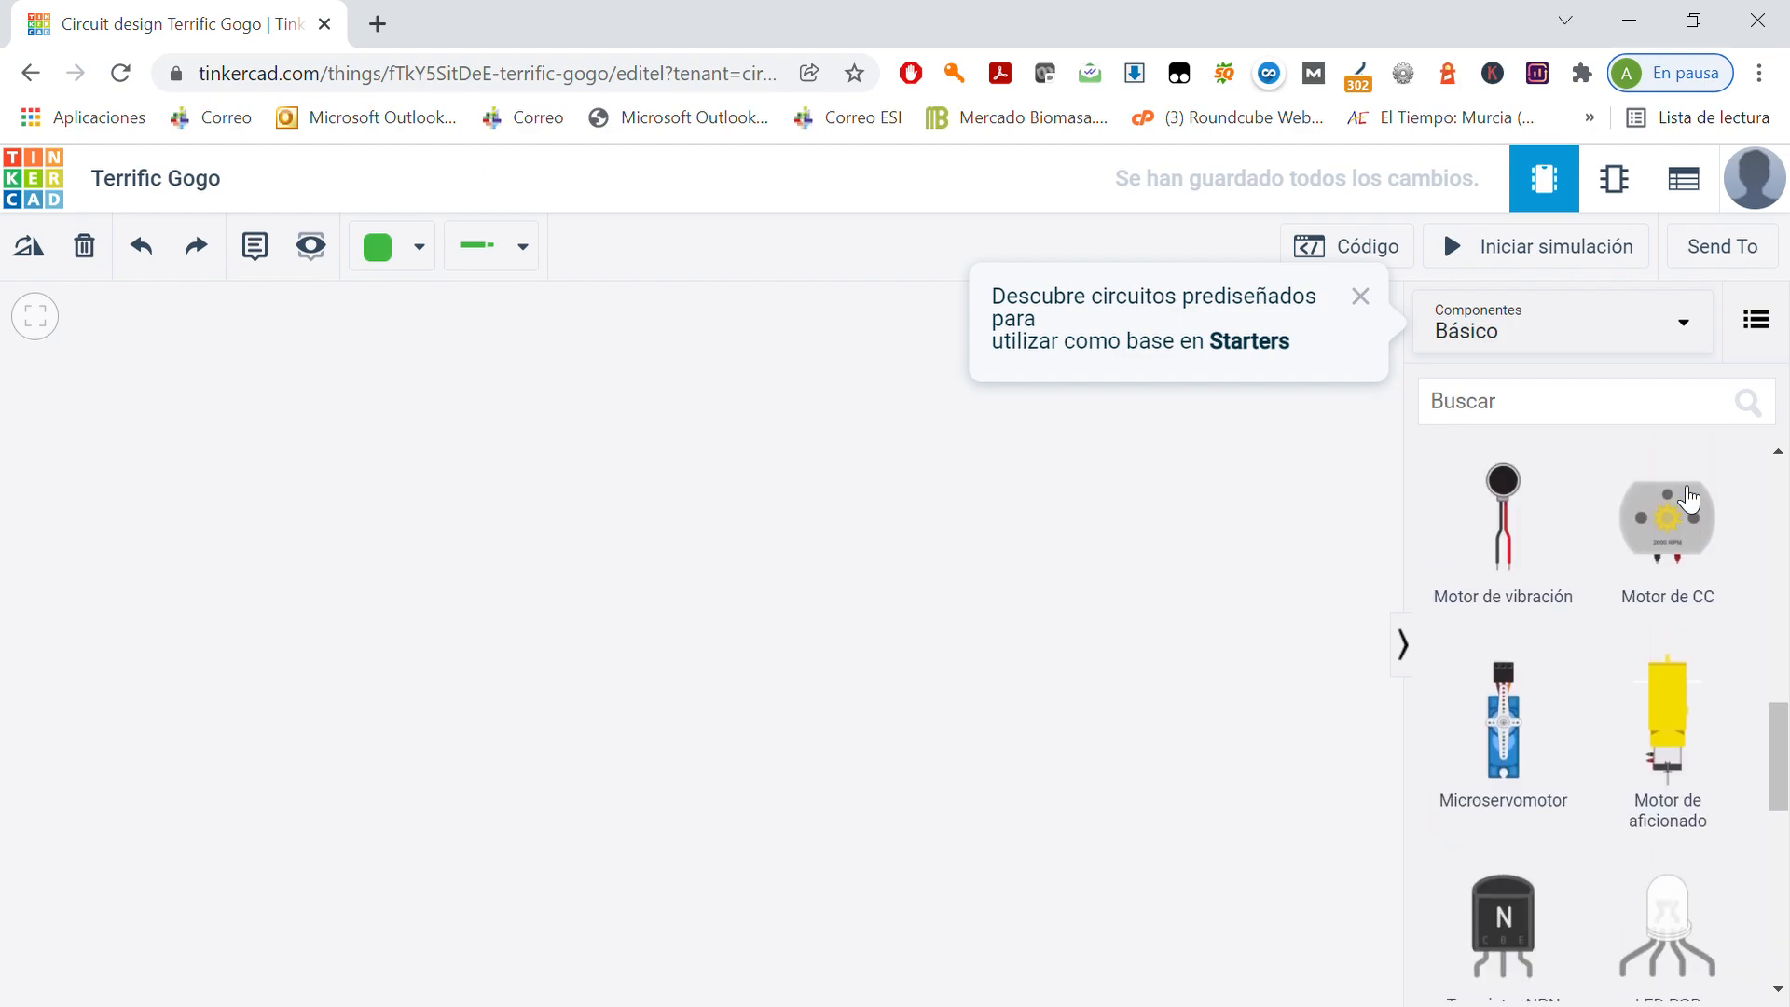
pyautogui.scroll(4, 1688, 497)
pyautogui.scroll(4, 1688, 496)
pyautogui.scroll(-2, 1688, 497)
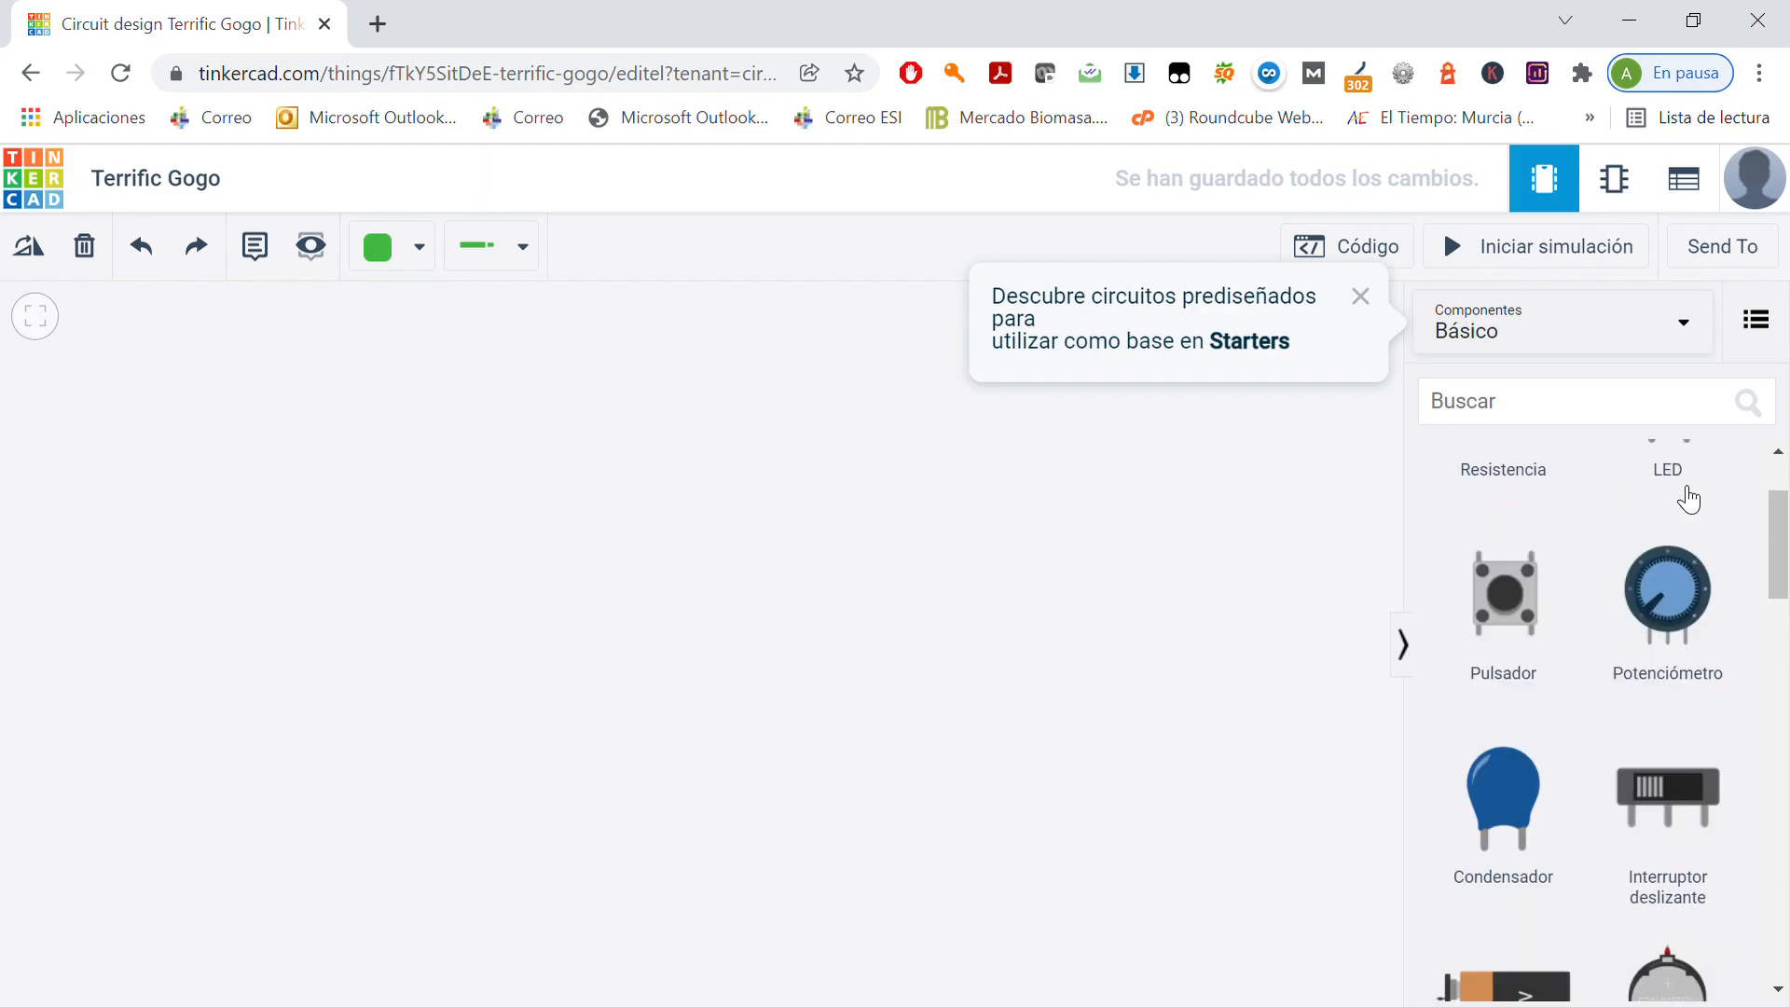
pyautogui.scroll(-3, 1687, 497)
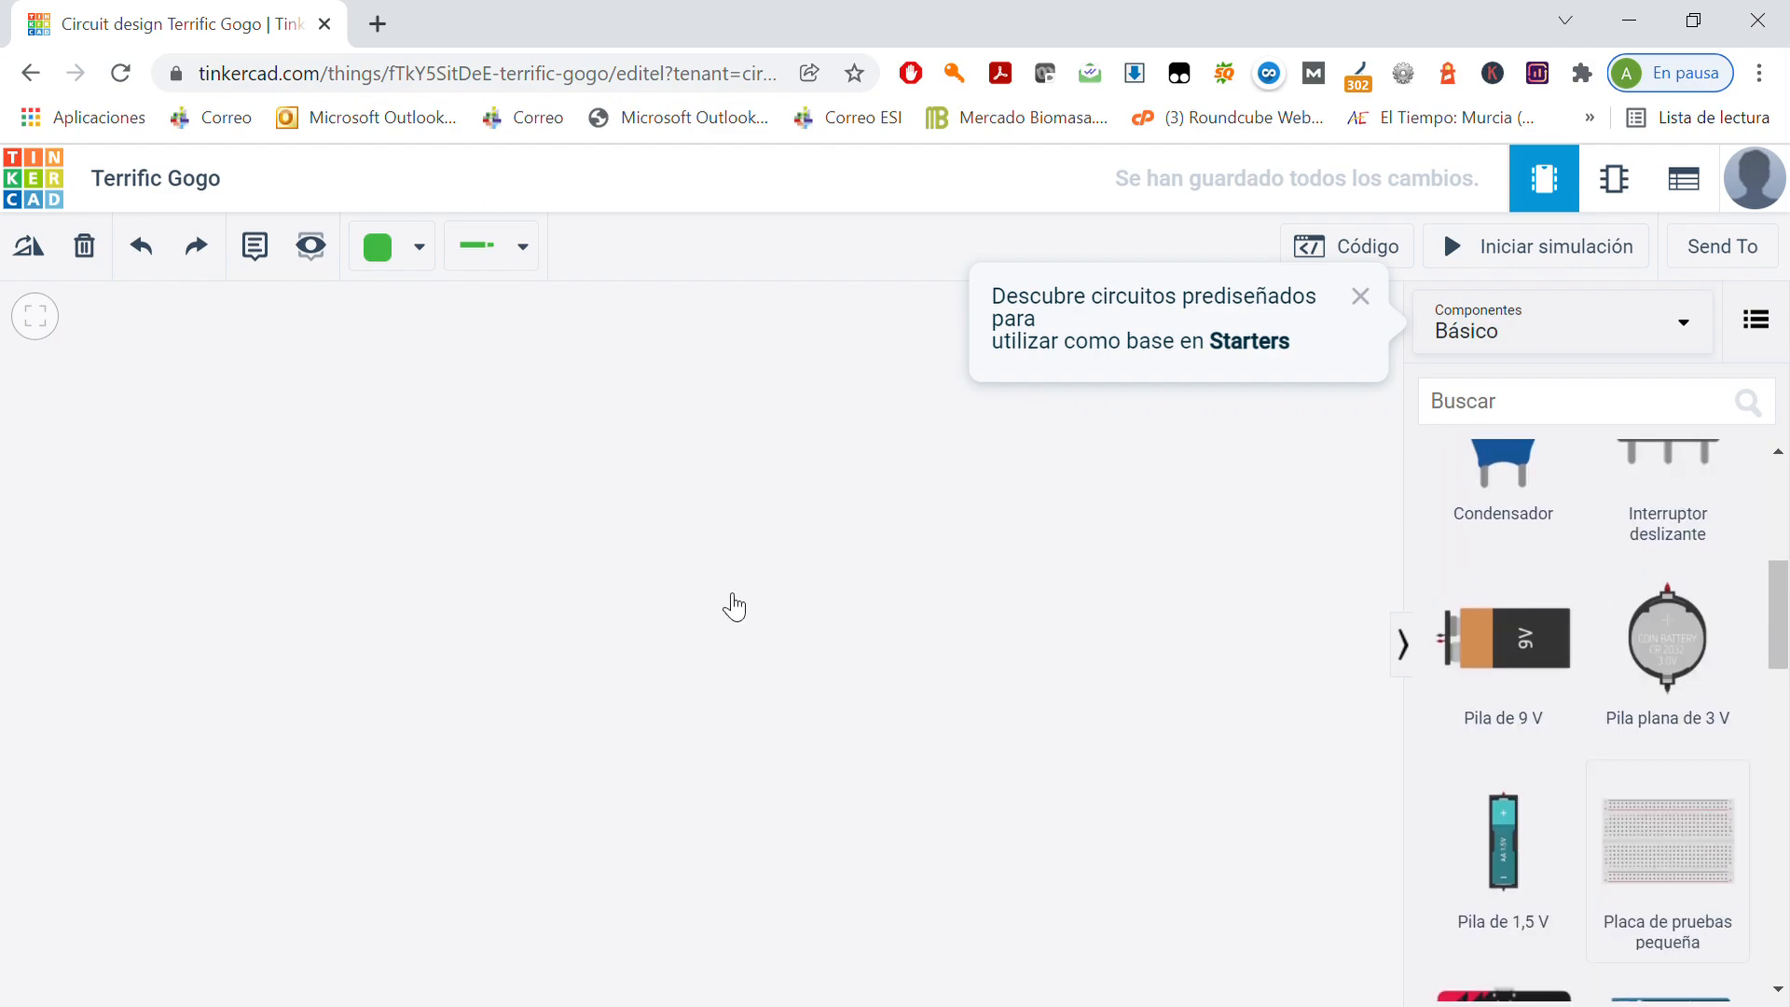
pyautogui.click(1666, 840)
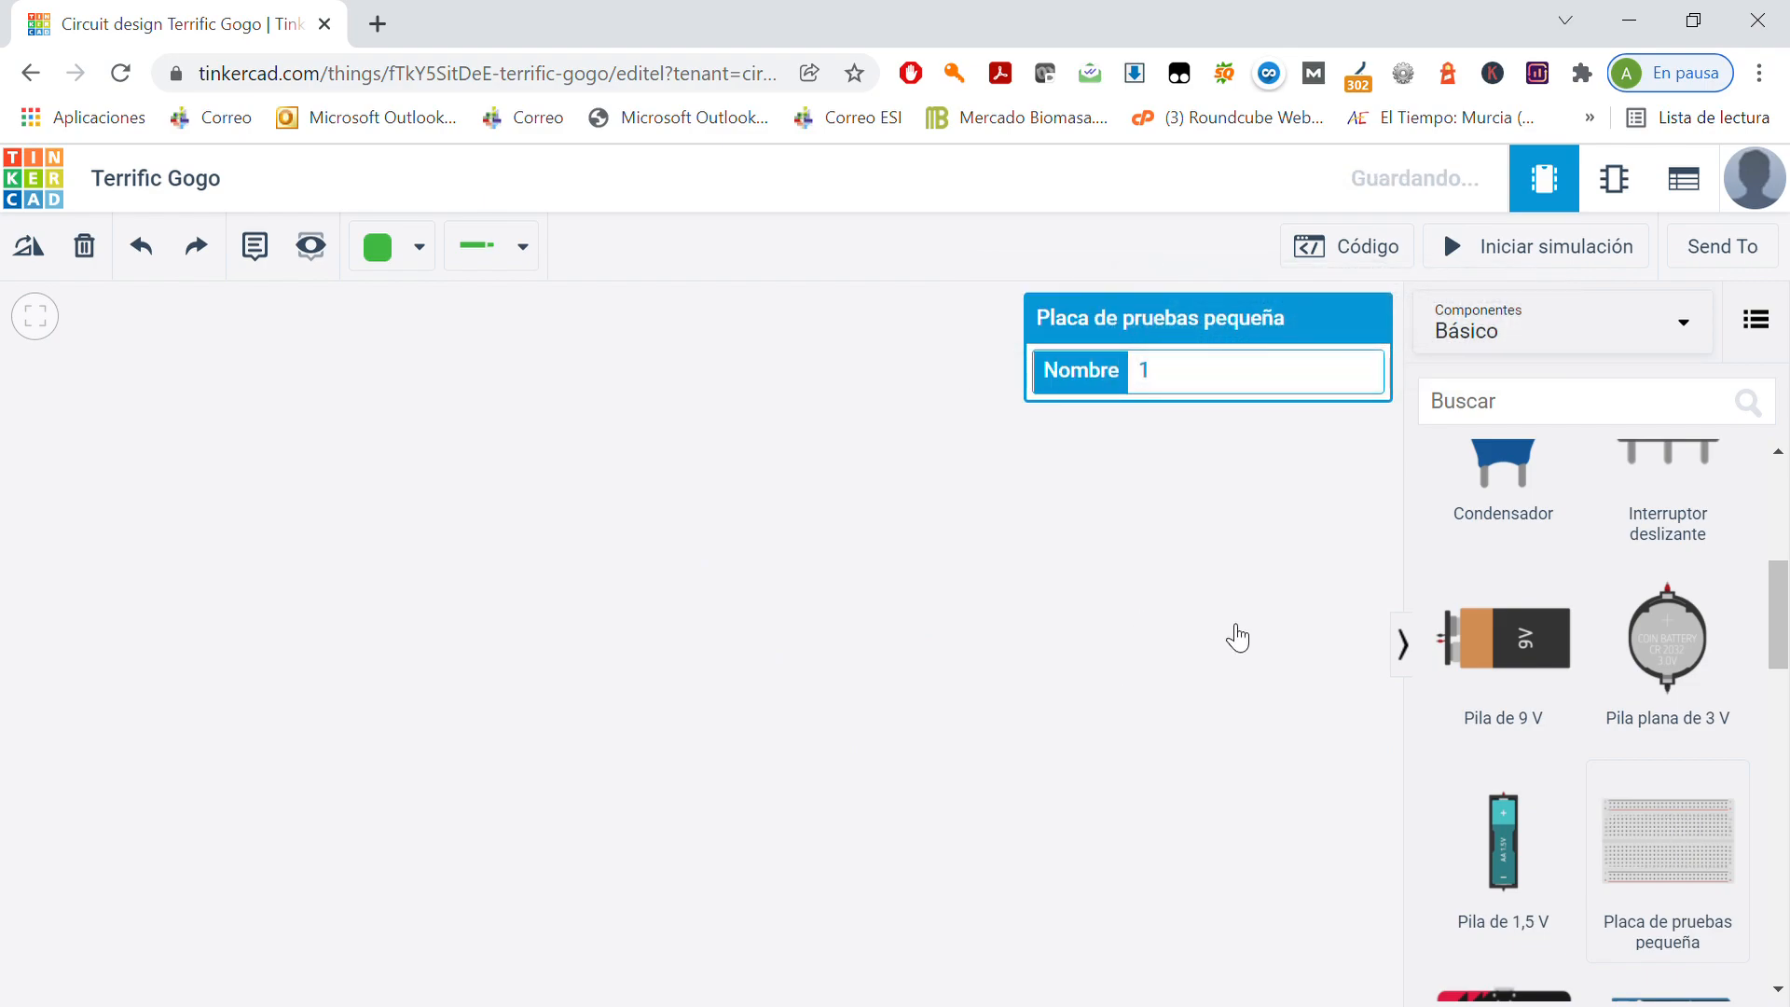
pyautogui.press('Escape')
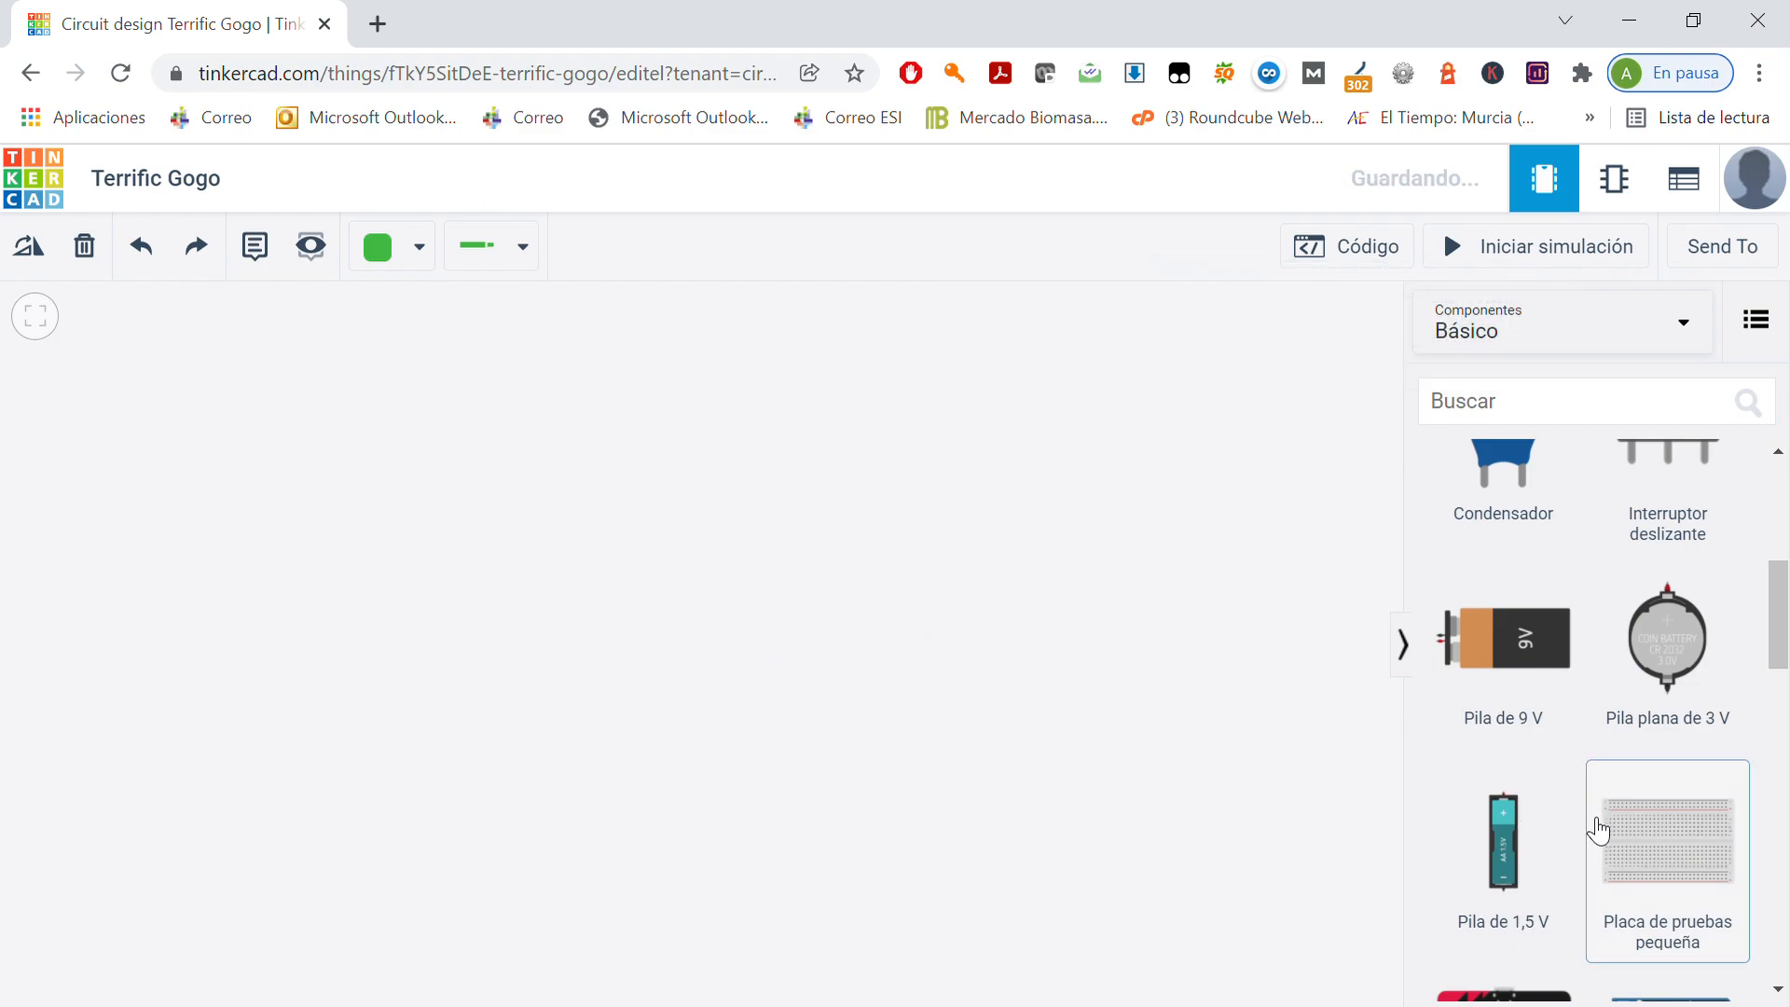
pyautogui.click(1656, 839)
pyautogui.click(693, 637)
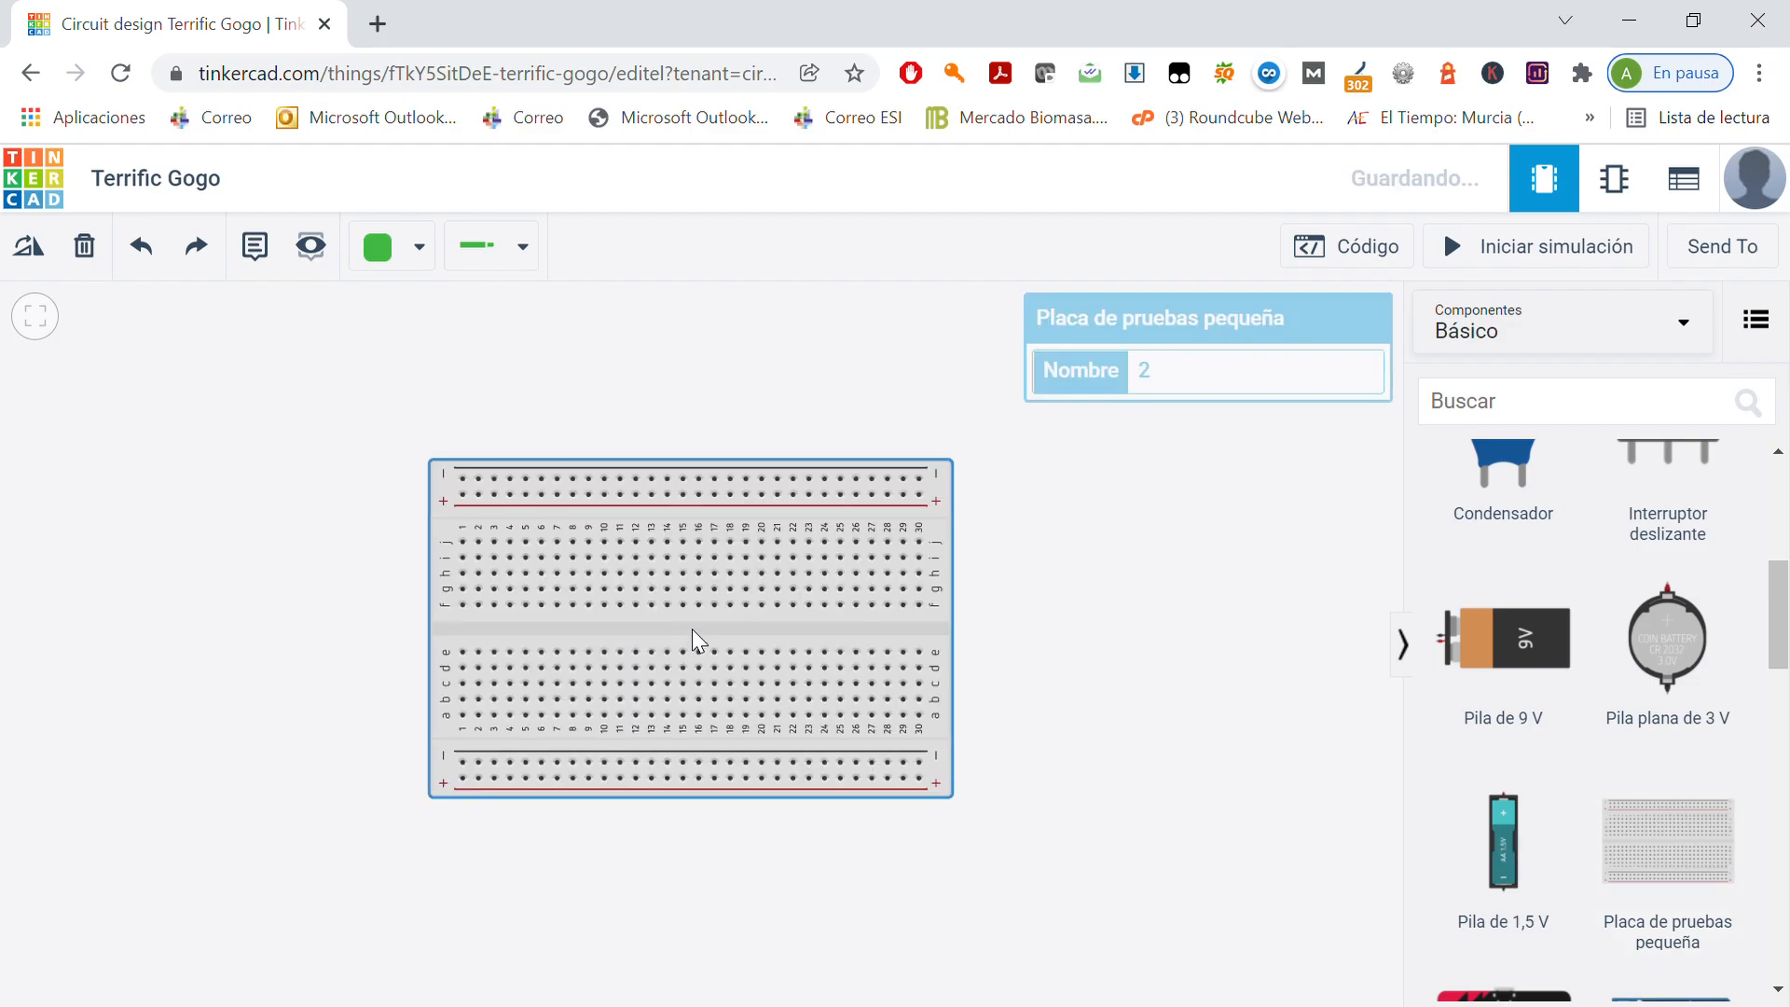